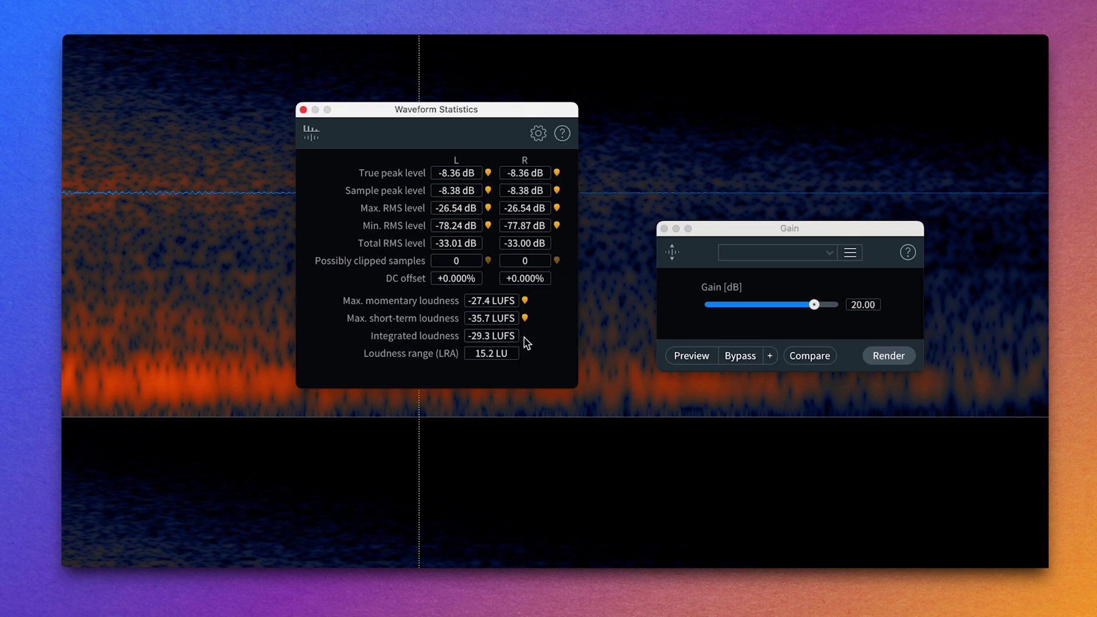
# Select the quiet tail of the audio after the playhead, render a 20 dB gain on it and clear the selection
pyautogui.click(421, 424)
pyautogui.moveTo(421, 425); pyautogui.dragTo(1049, 464)
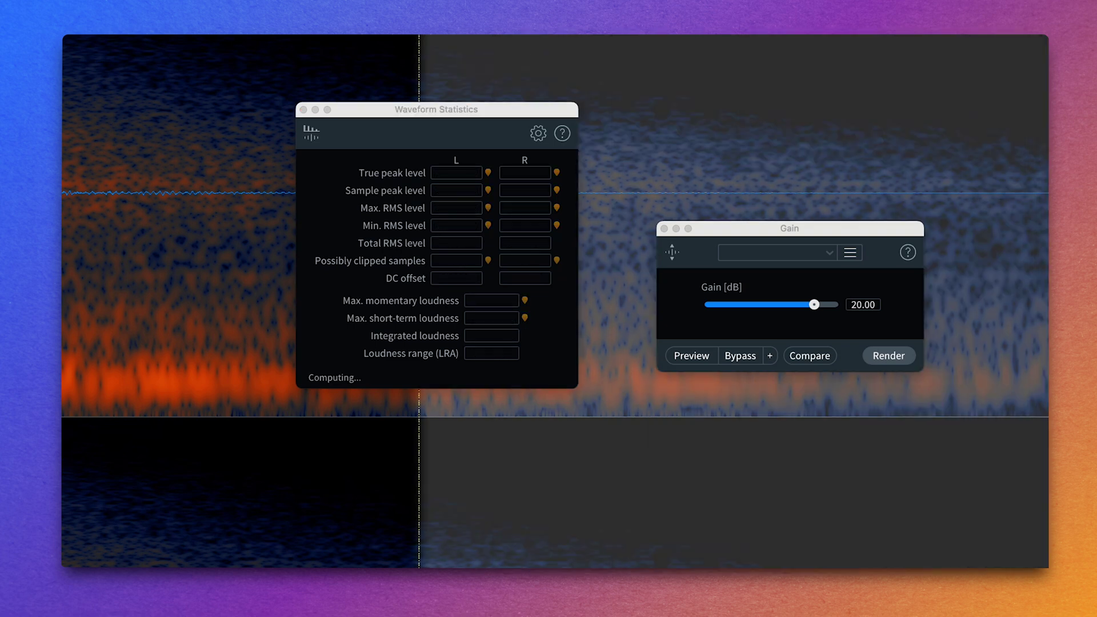
pyautogui.click(910, 361)
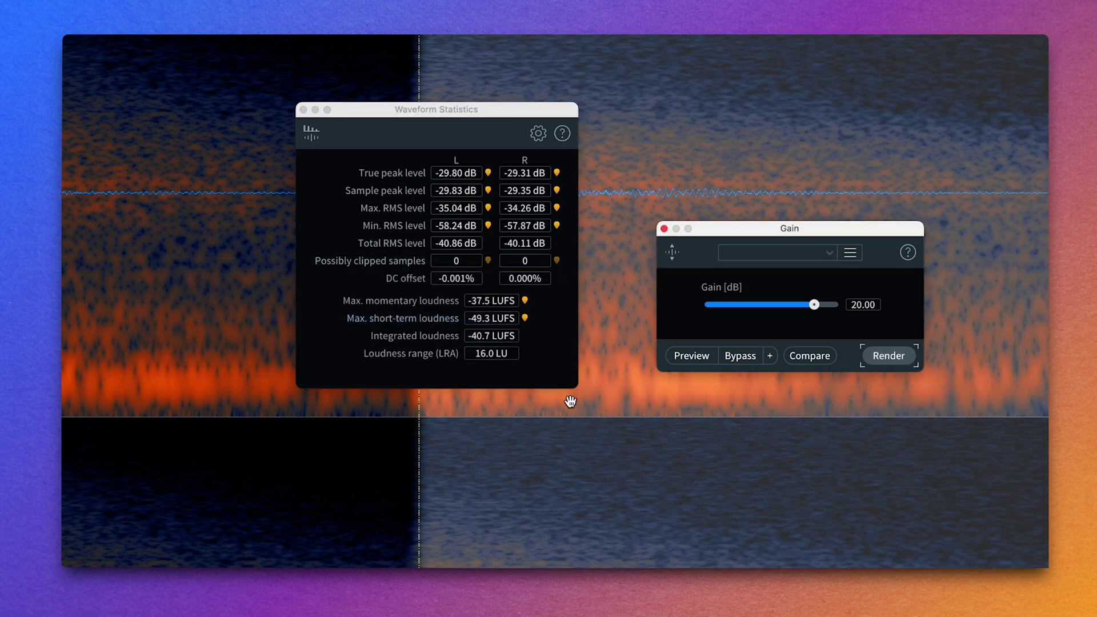
pyautogui.click(429, 437)
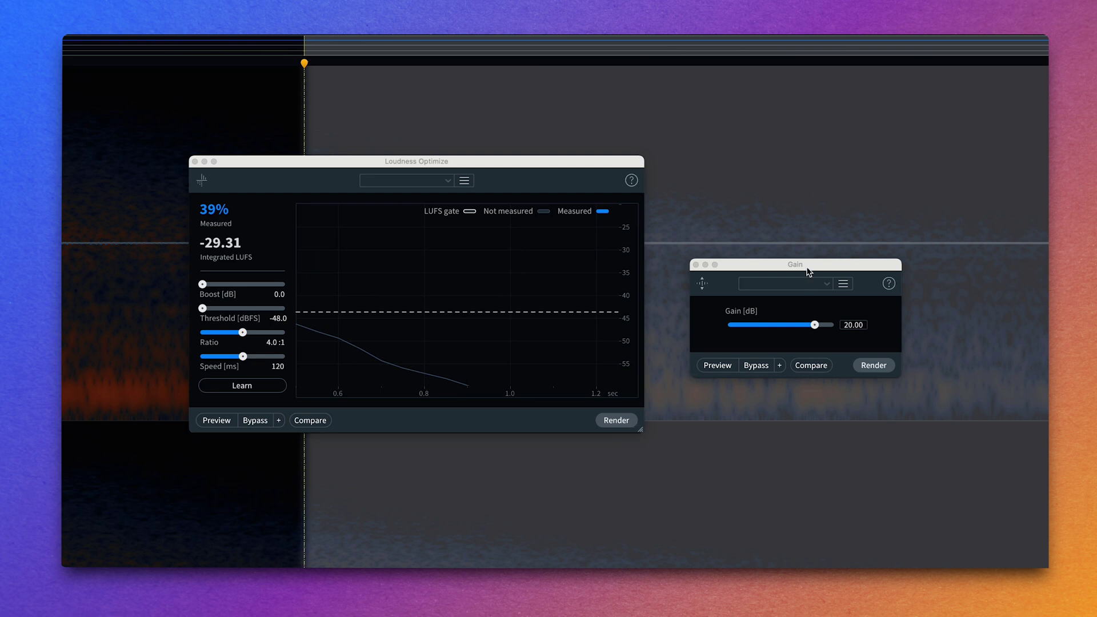
# Render Loudness Optimize with 0.0 dB boost on the selected quiet tail, and render a 20 dB gain on it
pyautogui.click(623, 422)
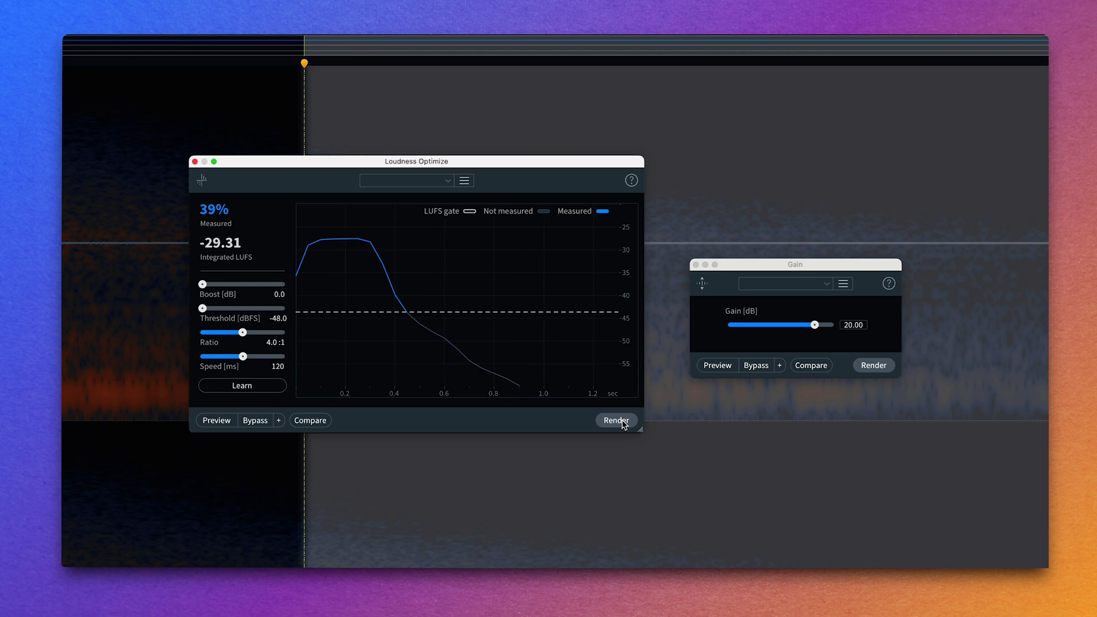
pyautogui.click(794, 269)
pyautogui.click(878, 369)
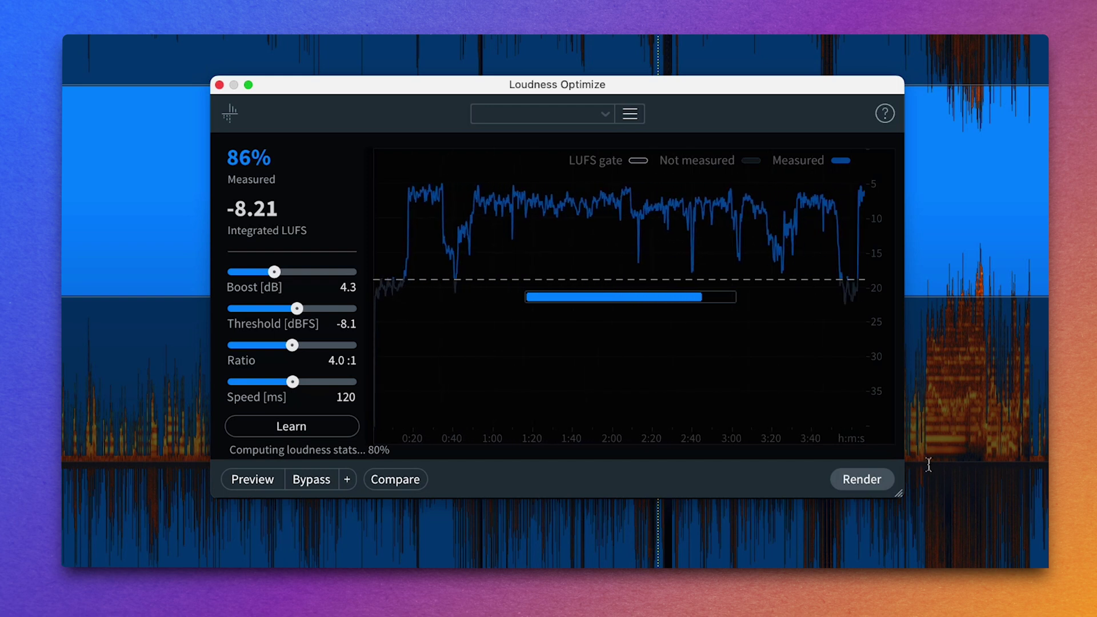
# Learn the Loudness Optimize settings from the whole track and render it with 4.3 dB boost and -8.1 dBFS threshold
pyautogui.click(343, 426)
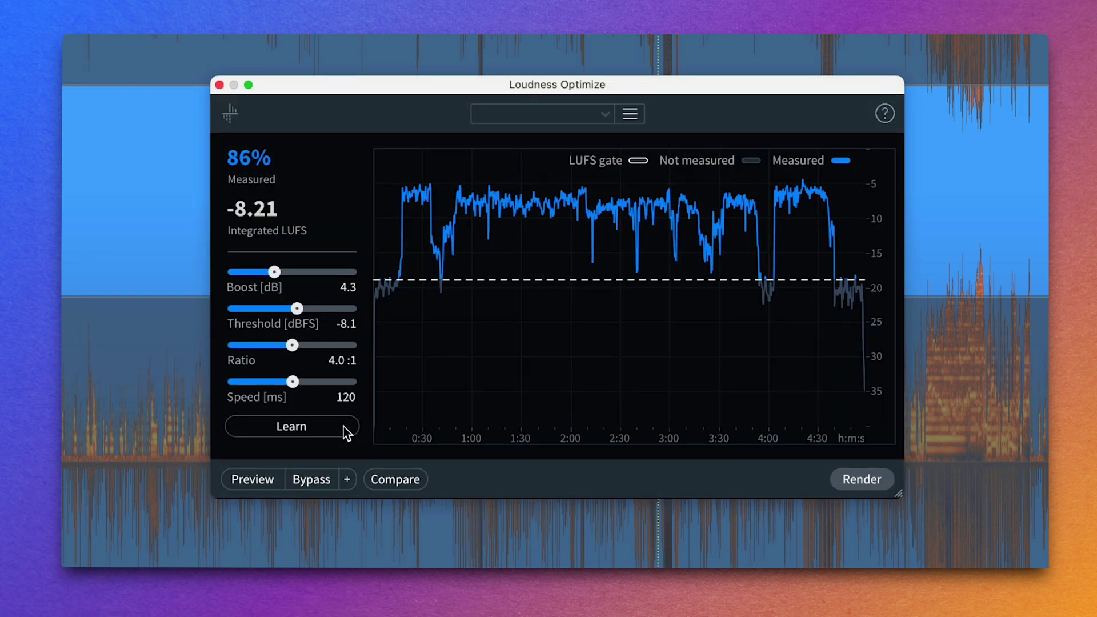
pyautogui.click(860, 479)
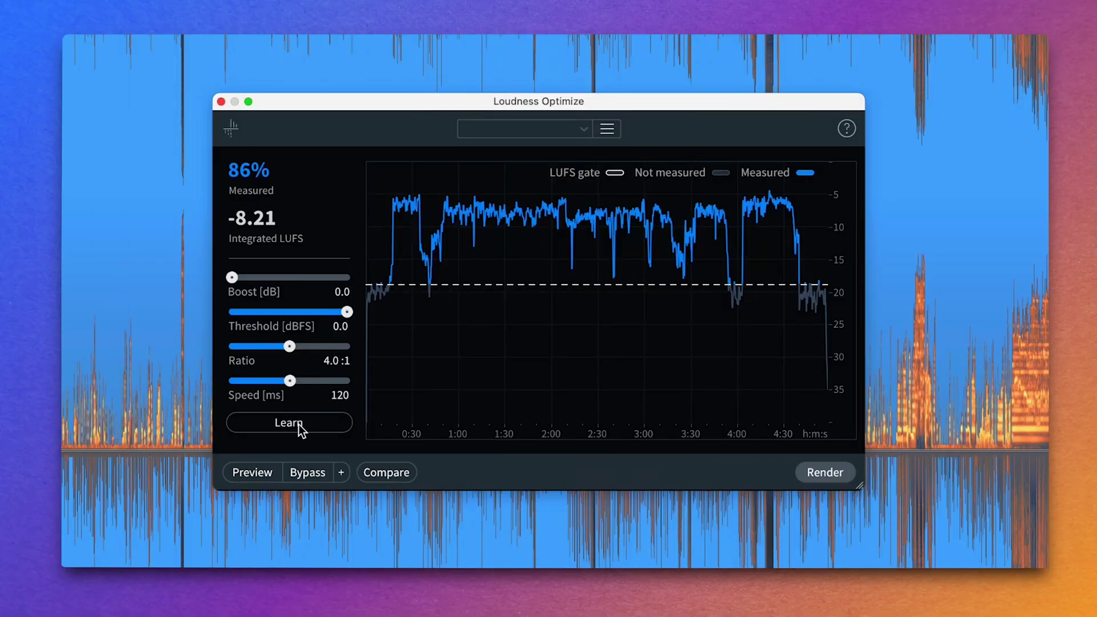
pyautogui.click(299, 423)
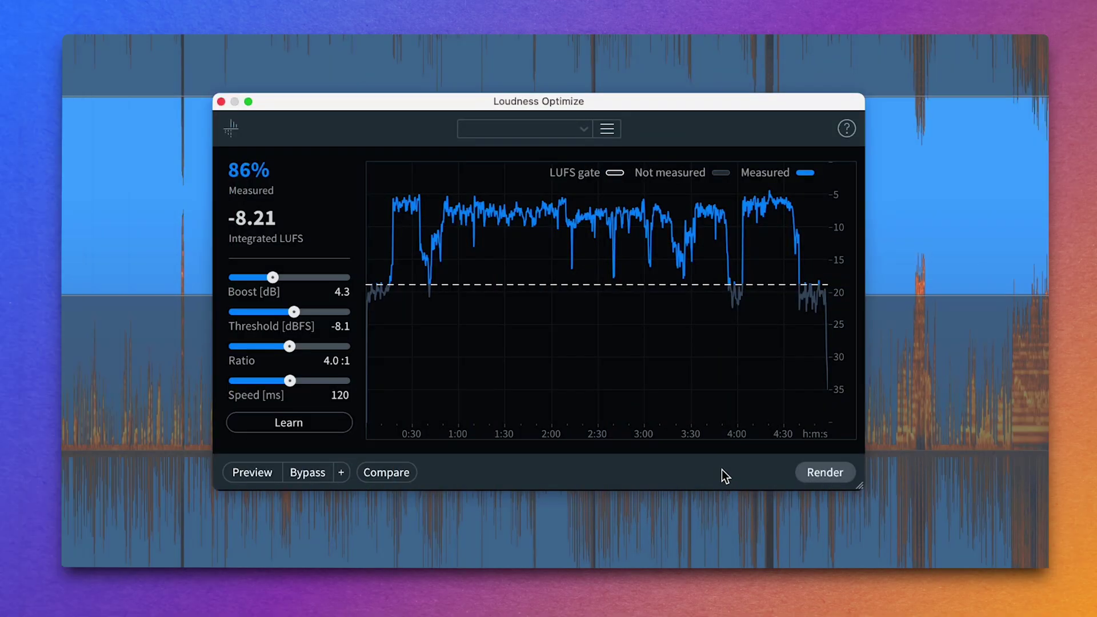
pyautogui.click(823, 474)
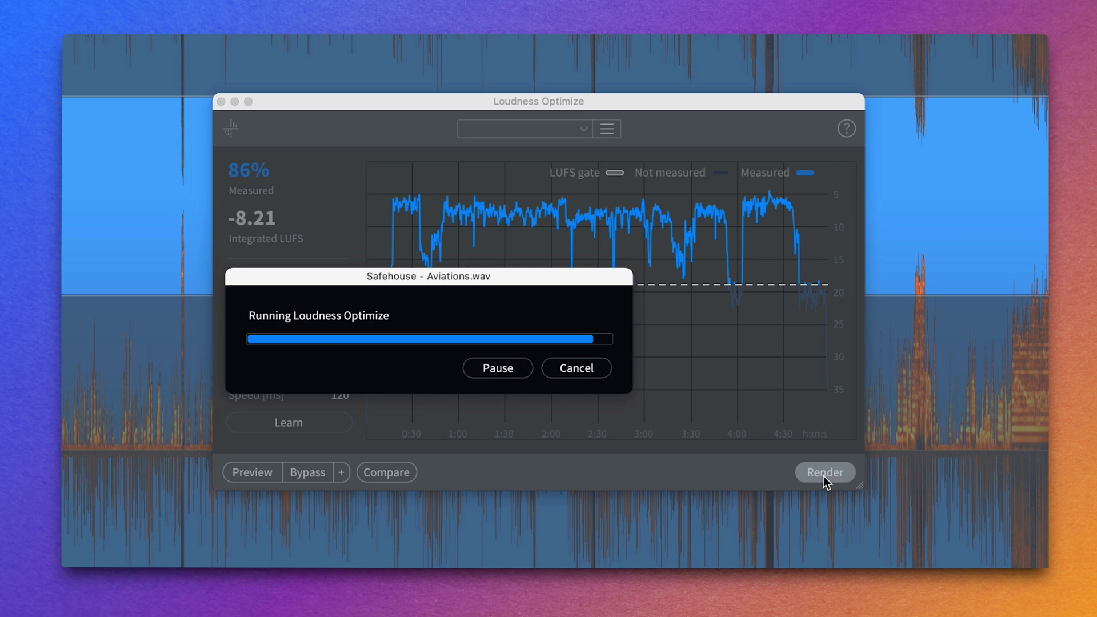
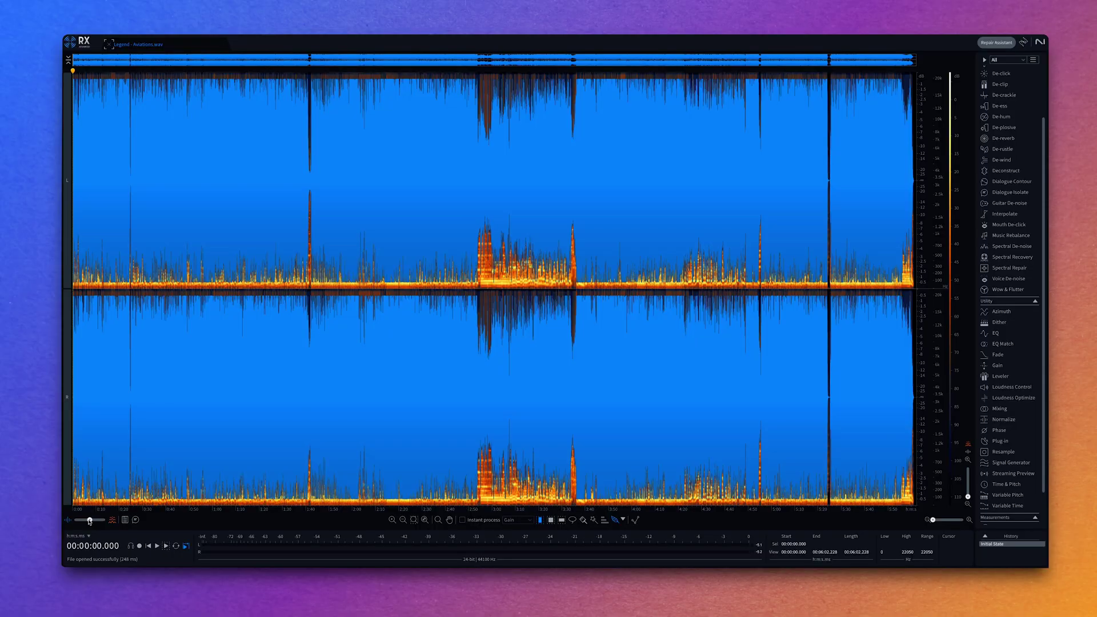
# Adjust the waveform and spectrogram balance slightly, and isolate the right channel and the left channel in turn
pyautogui.moveTo(89, 520)
pyautogui.mouseDown()
pyautogui.moveTo(100, 521)
pyautogui.moveTo(88, 521)
pyautogui.mouseUp()
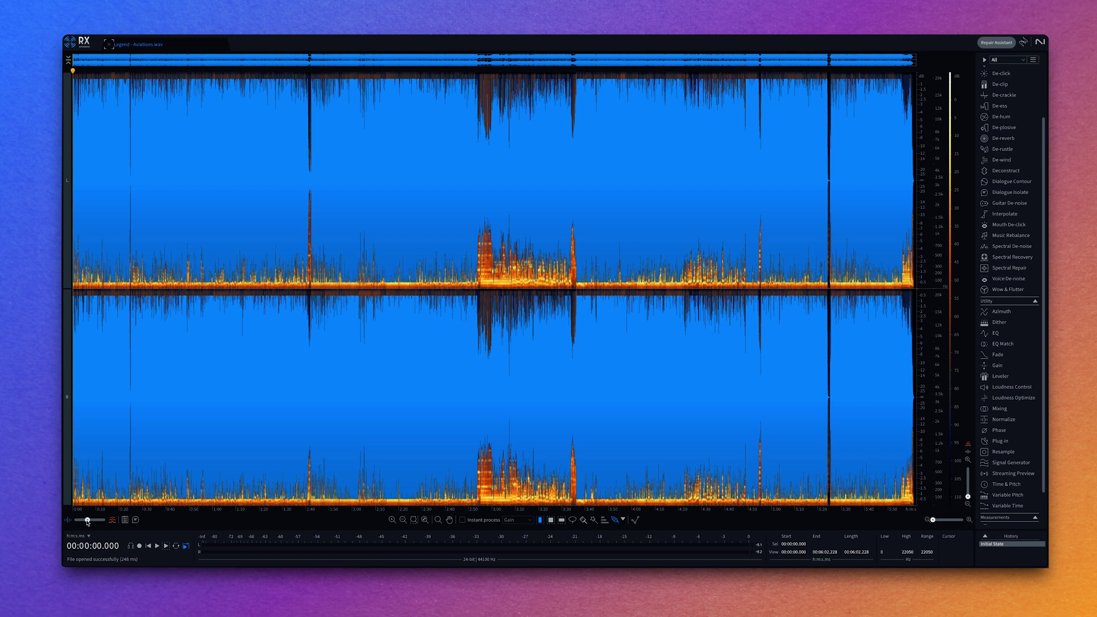
pyautogui.click(66, 393)
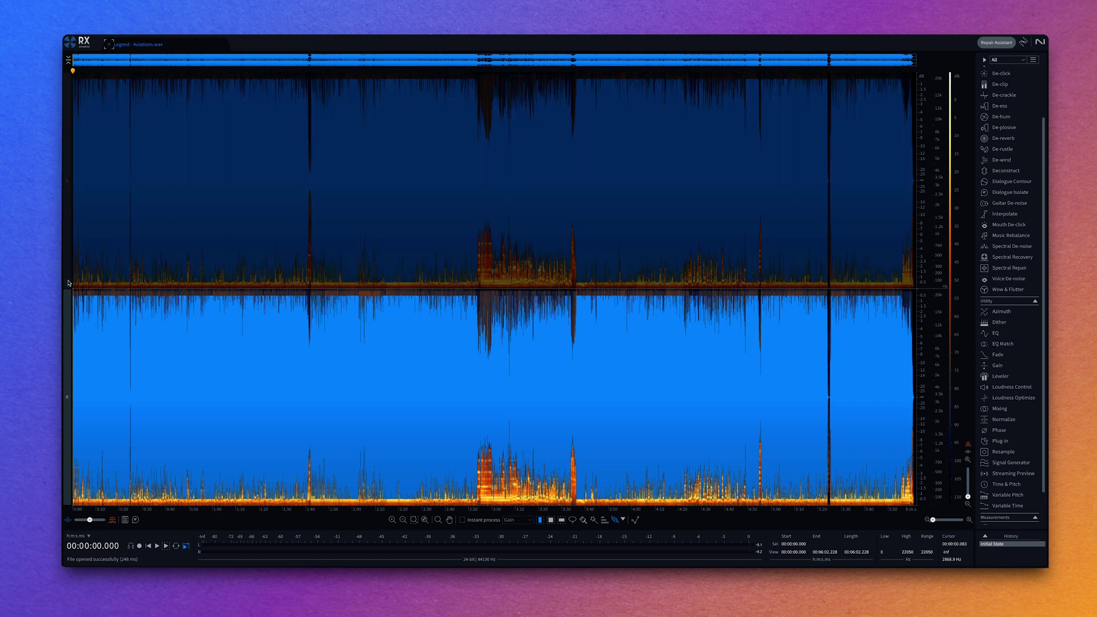
pyautogui.click(68, 283)
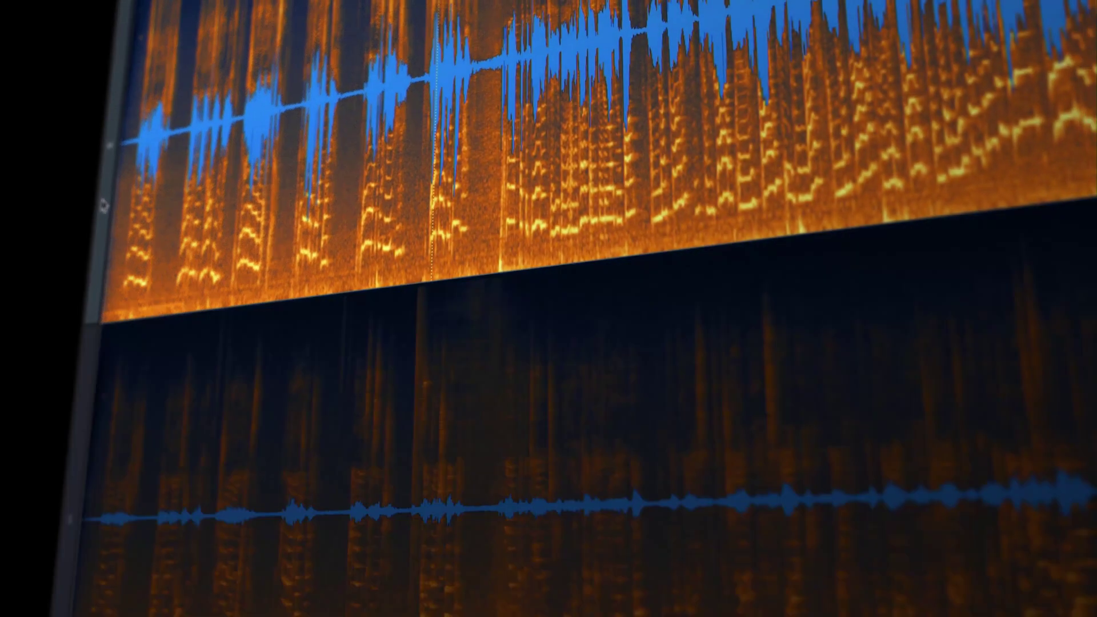
pyautogui.click(74, 394)
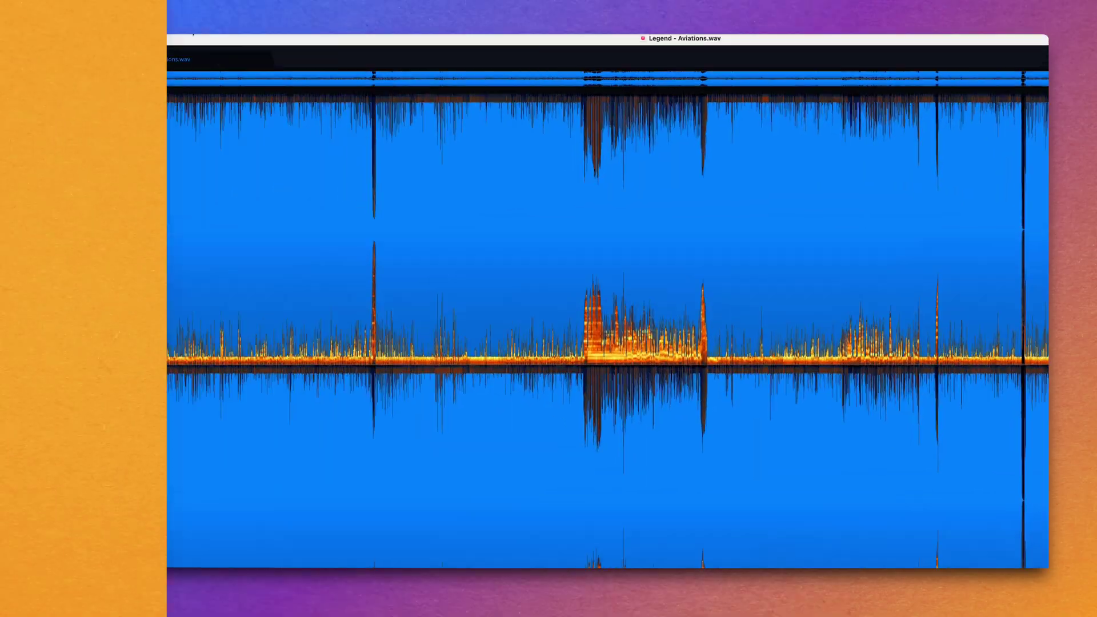
# Switch the channel mode of Legend - Aviations.wav to Mid / Side
pyautogui.click(241, 41)
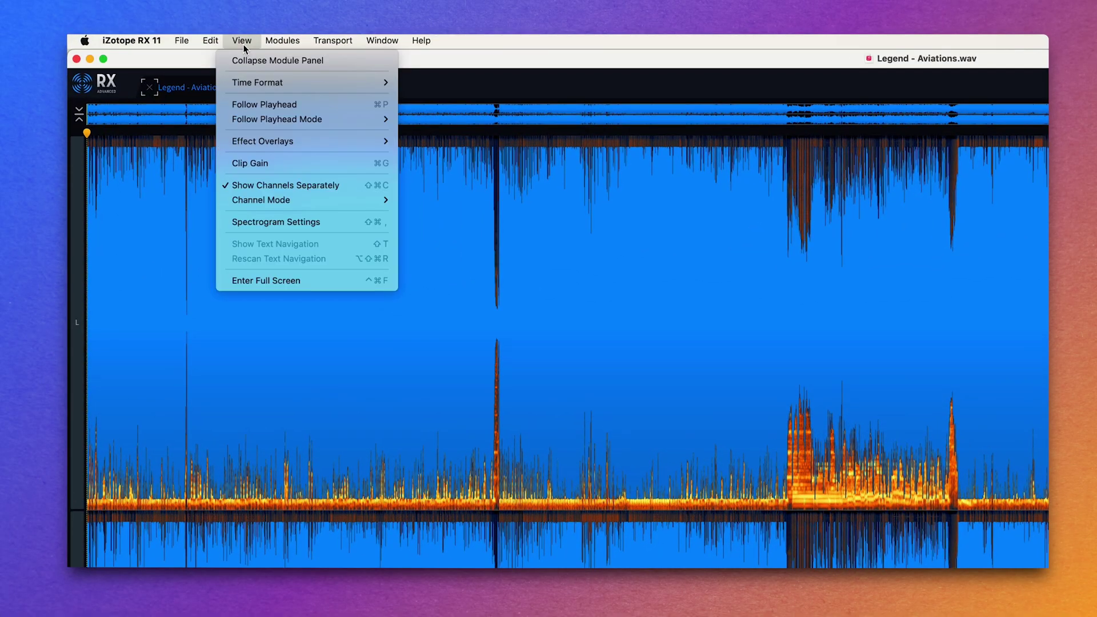
pyautogui.moveTo(304, 204)
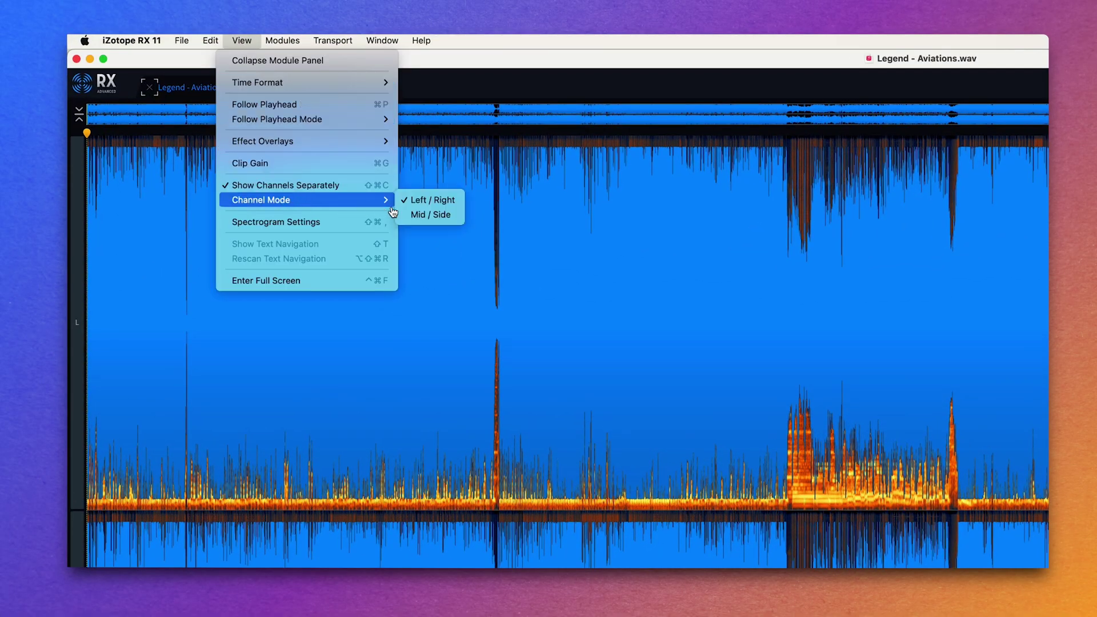
pyautogui.click(414, 215)
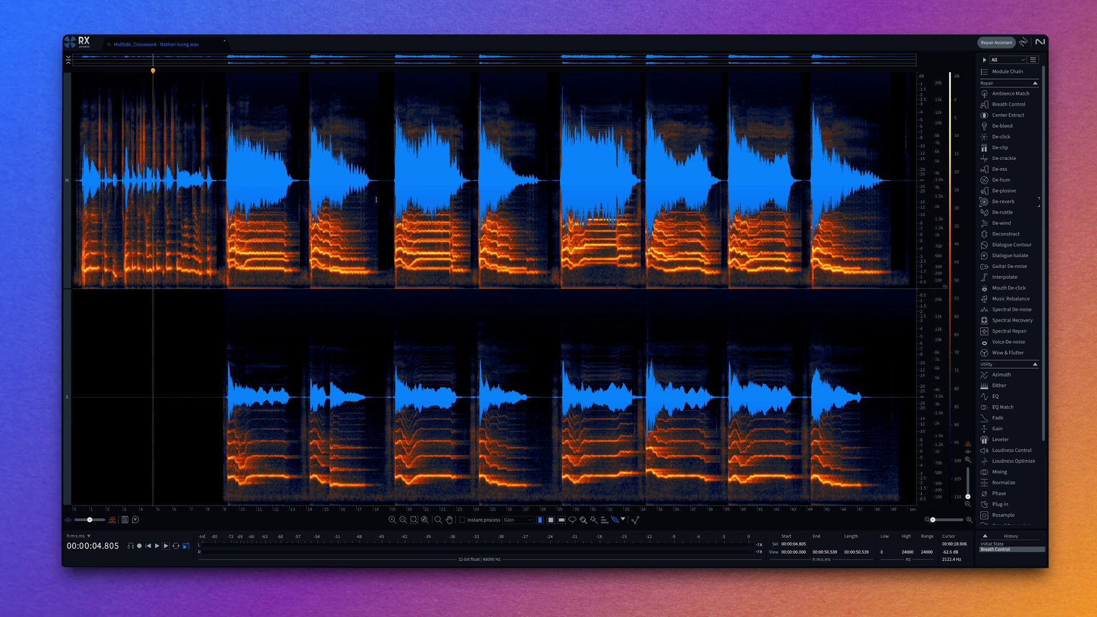
# Select the full length of the recording, restrict editing to the Mid channel and render Breath Control on it
pyautogui.moveTo(74, 184); pyautogui.dragTo(930, 196)
pyautogui.click(69, 227)
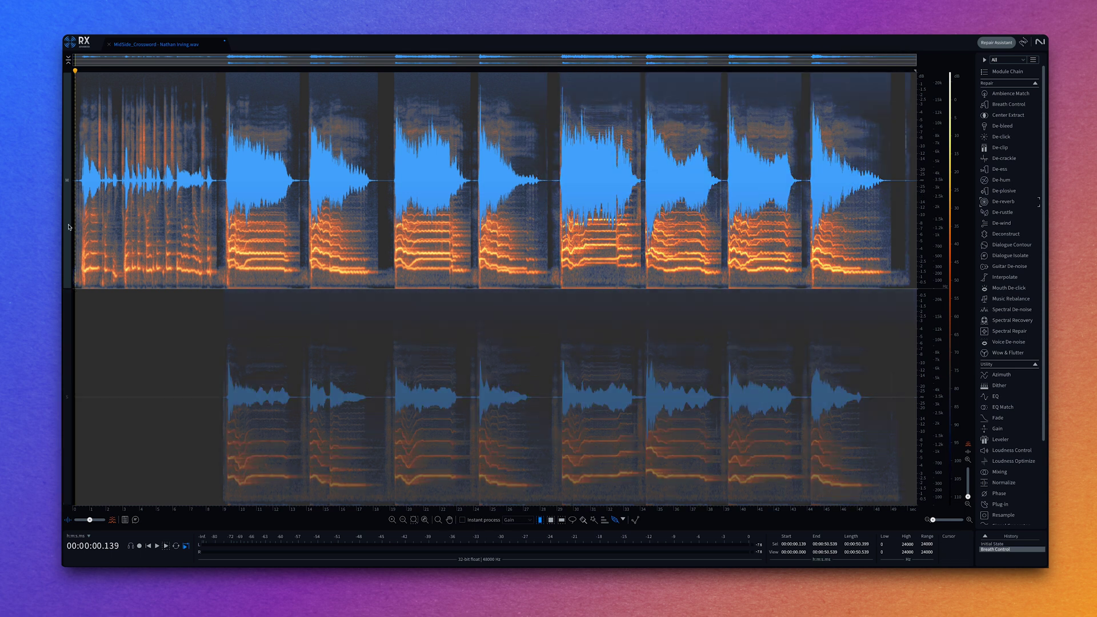
pyautogui.click(1011, 106)
pyautogui.click(477, 291)
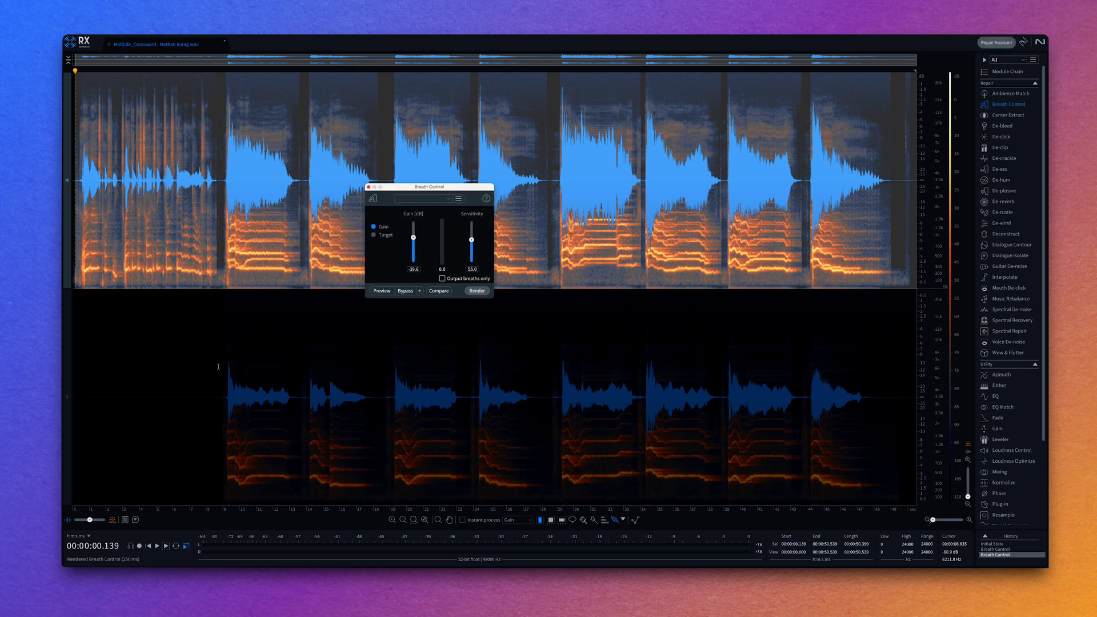
# Select from about 8.7 s to 50.4 s, restrict editing to the Side channel and render De-reverb on it
pyautogui.click(219, 367)
pyautogui.moveTo(217, 371); pyautogui.dragTo(912, 370)
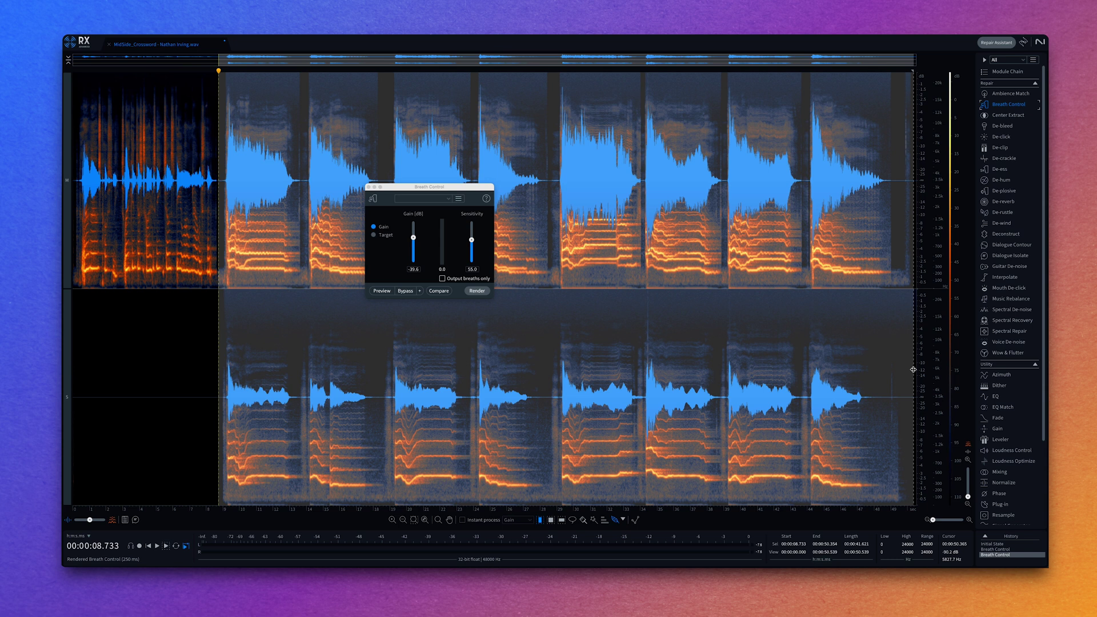
pyautogui.click(69, 359)
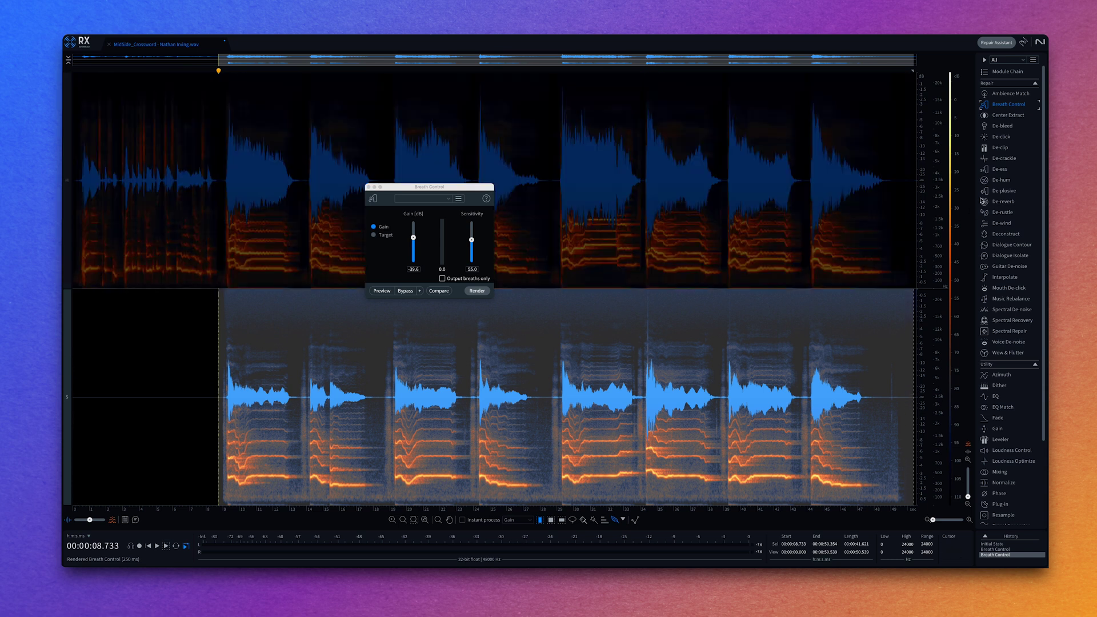
pyautogui.click(1003, 204)
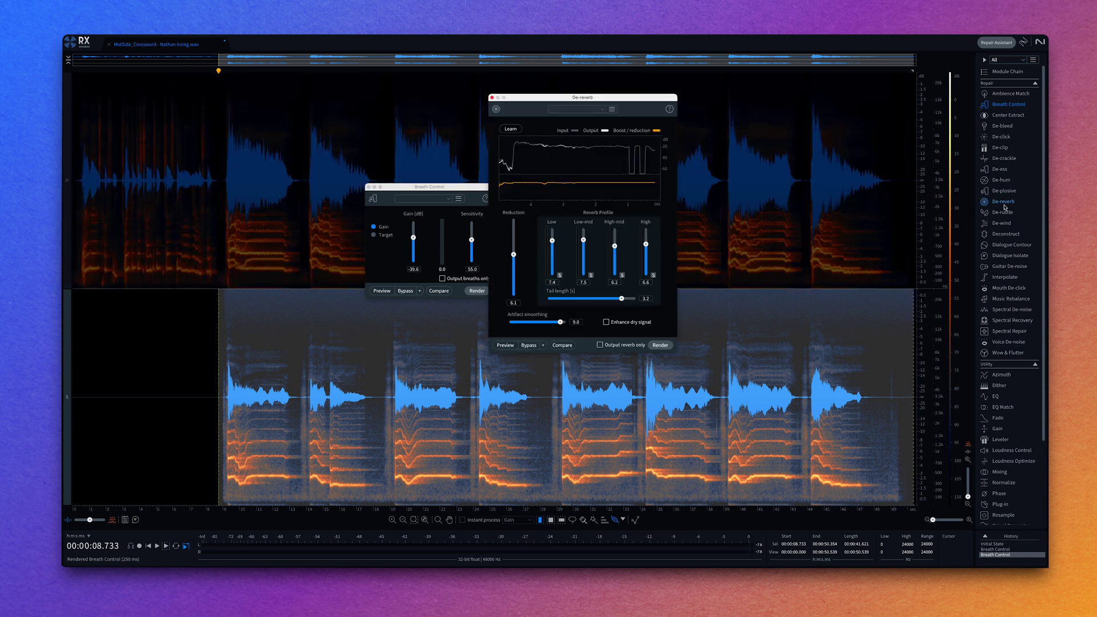
pyautogui.click(660, 345)
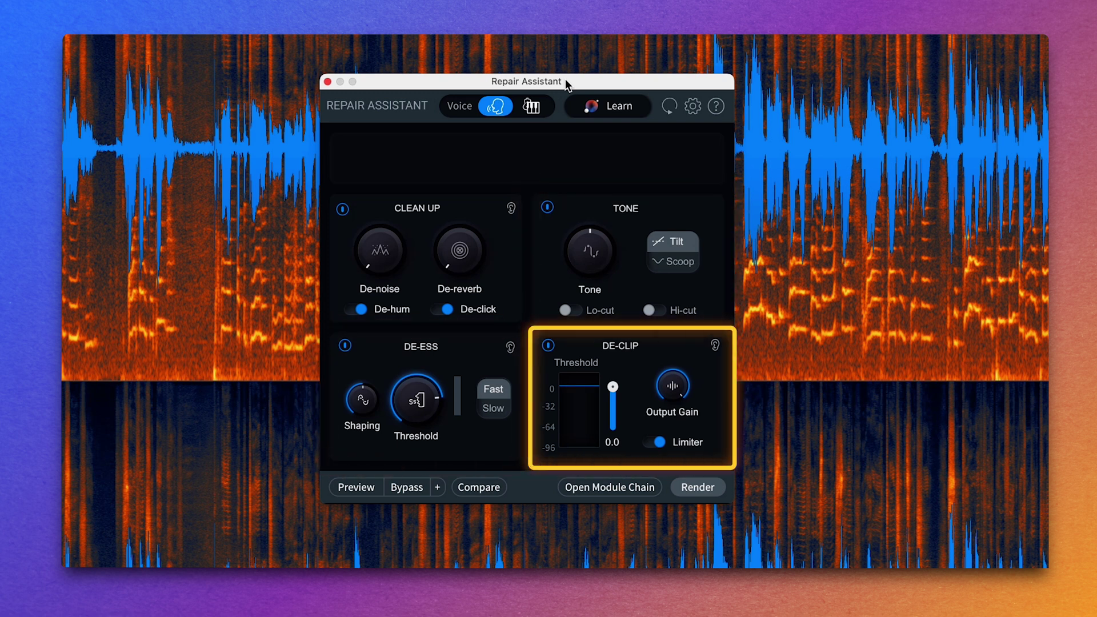
# Switch Repair Assistant to Music mode and back to Voice mode, and let it learn from the audio
pyautogui.click(533, 106)
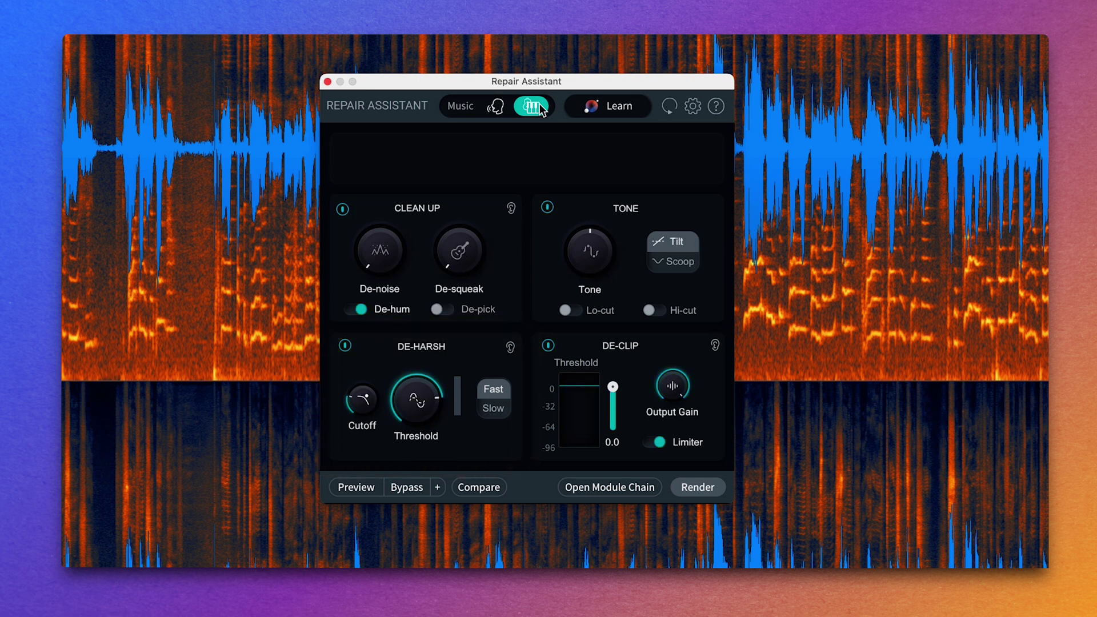
pyautogui.click(496, 107)
pyautogui.click(601, 110)
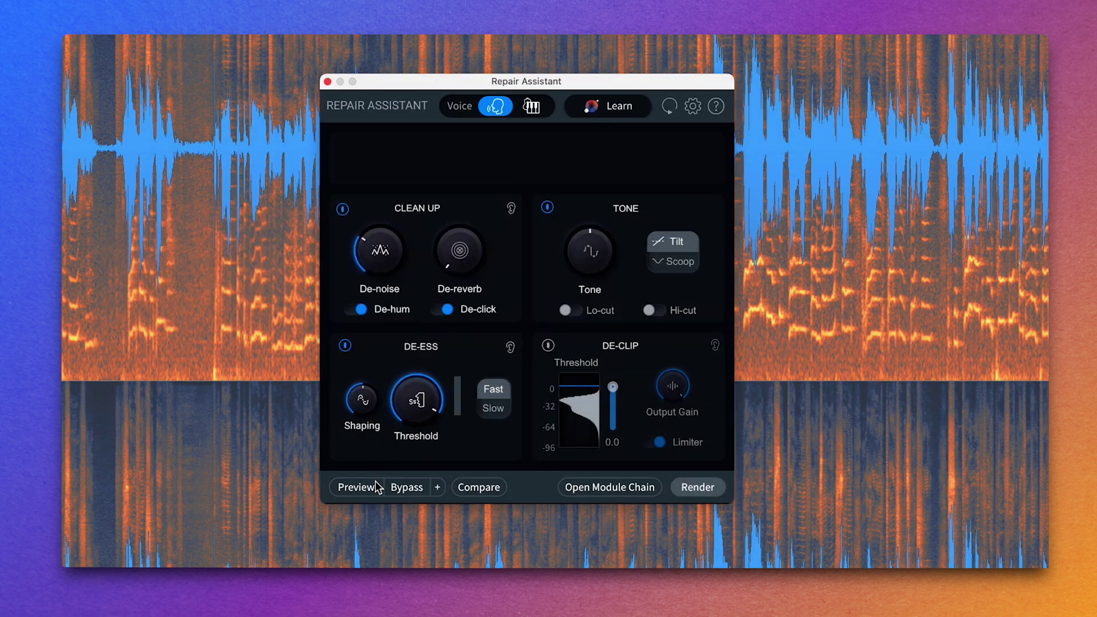
# Preview the suggested repair, raise De-reverb to 34 % and adjust the De-noise amount
pyautogui.click(377, 488)
pyautogui.moveTo(452, 274); pyautogui.dragTo(459, 196)
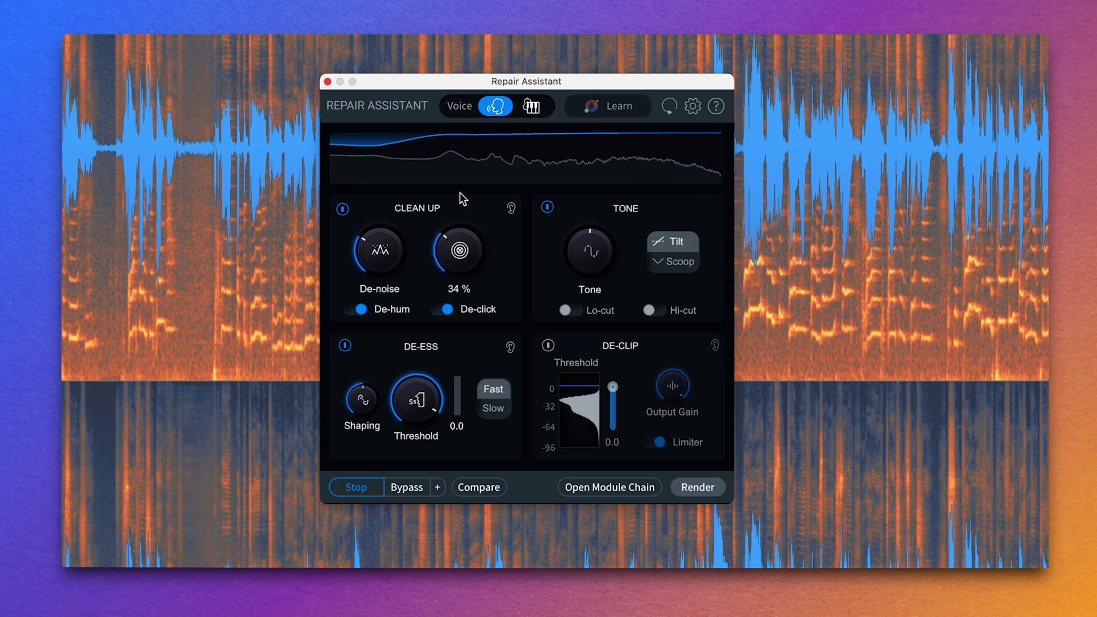
pyautogui.moveTo(394, 251); pyautogui.dragTo(451, 238)
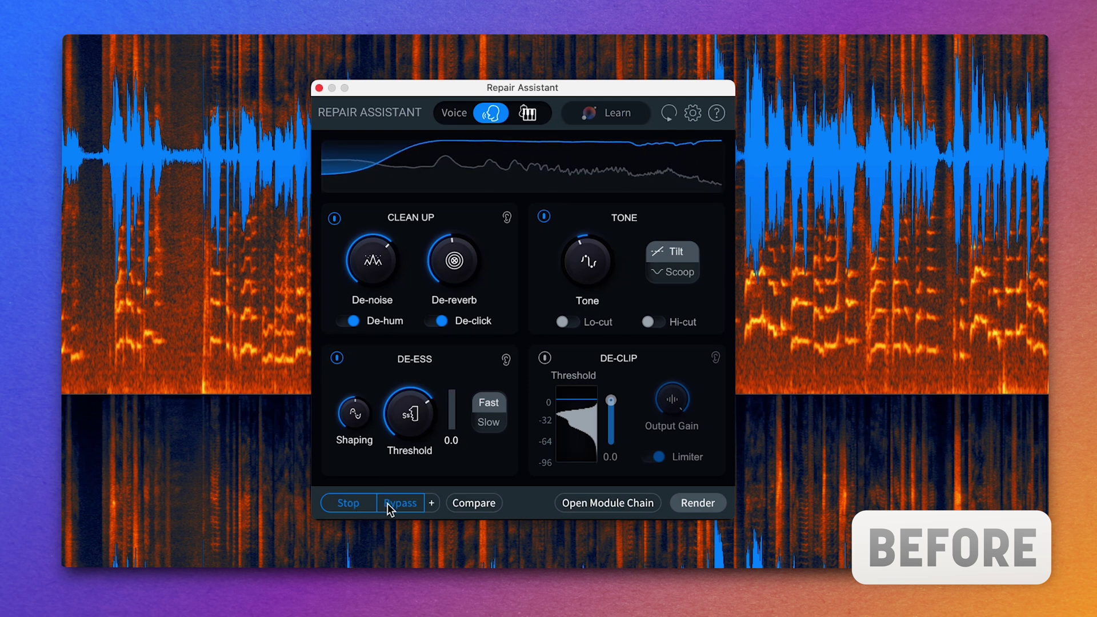
# Compare the repaired voice with the original by toggling the Repair Assistant bypass during the preview
pyautogui.click(387, 502)
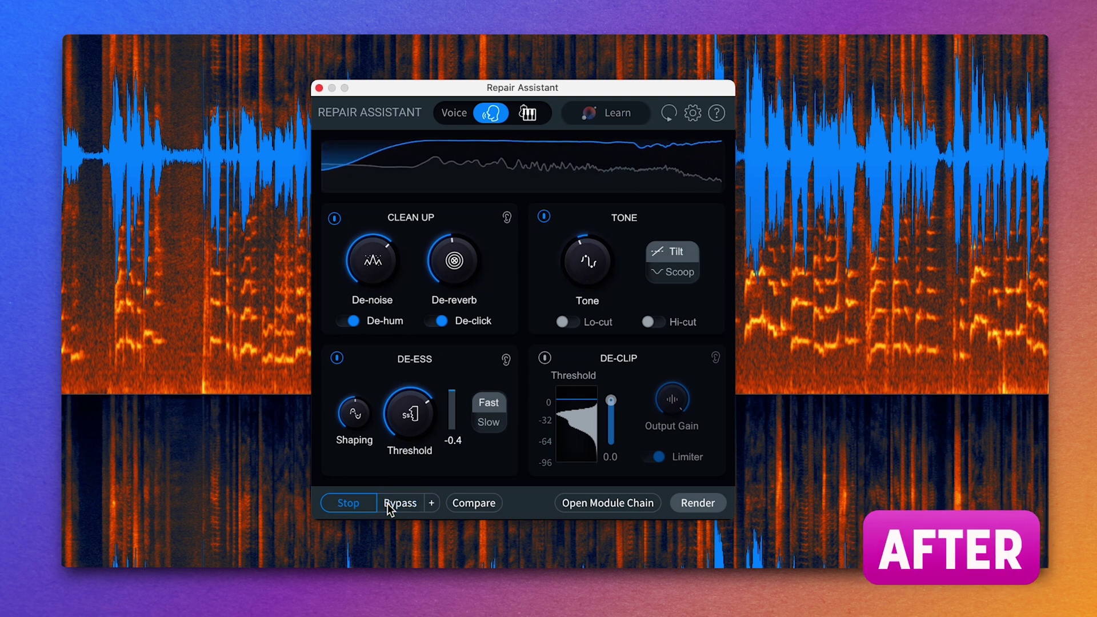
pyautogui.click(387, 503)
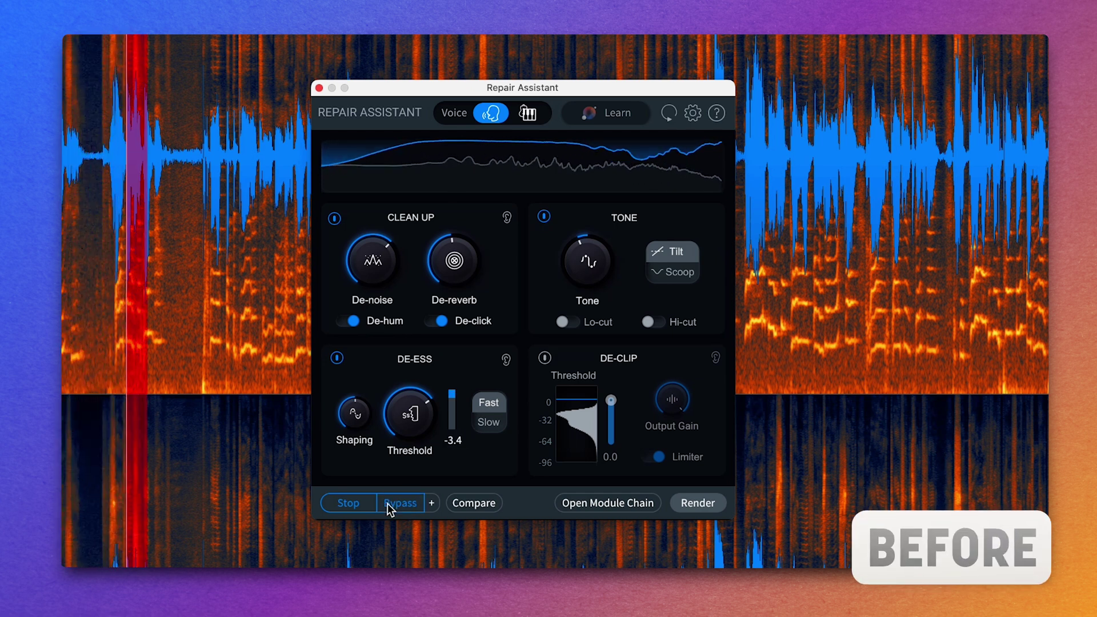
pyautogui.click(387, 502)
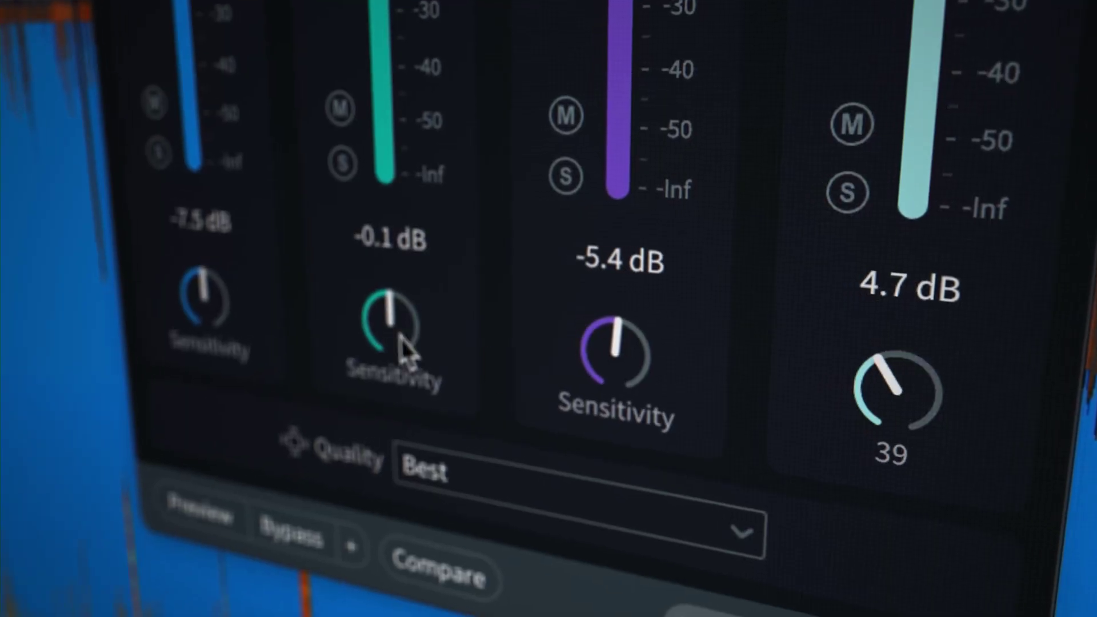
# Lower the Bass and Vocal sensitivity in Music Rebalance
pyautogui.moveTo(404, 342); pyautogui.dragTo(404, 369)
pyautogui.moveTo(159, 311); pyautogui.dragTo(135, 331)
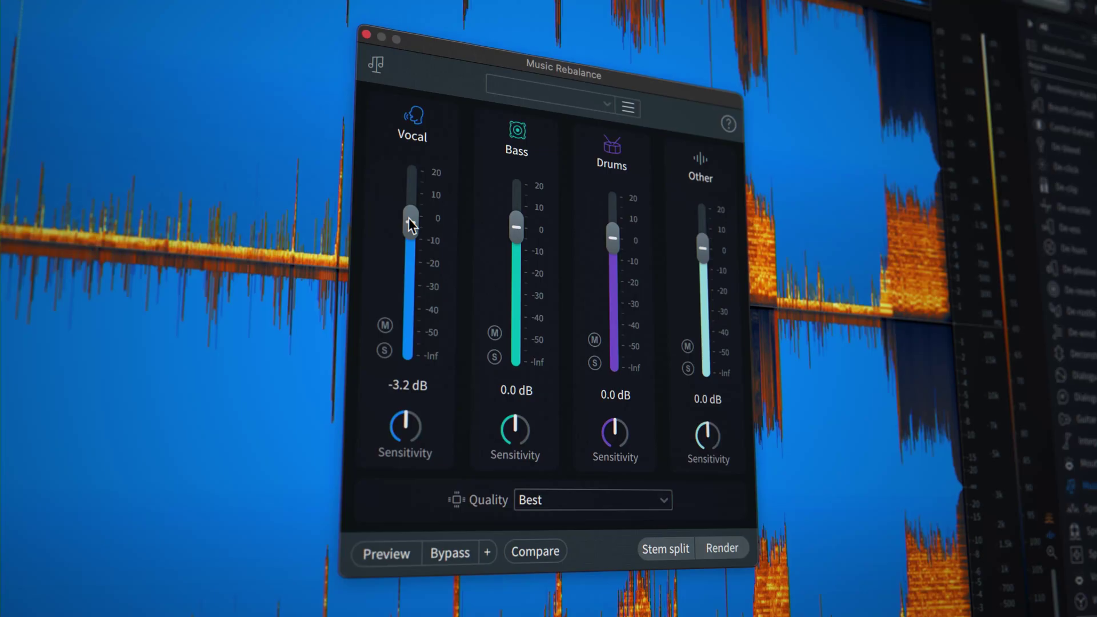
# Lower the Vocal and Drums gain, nudge Bass, raise Other, and adjust the Drums sensitivity in Music Rebalance
pyautogui.moveTo(409, 221)
pyautogui.mouseDown()
pyautogui.moveTo(405, 277)
pyautogui.moveTo(417, 265)
pyautogui.moveTo(408, 230)
pyautogui.mouseUp()
pyautogui.moveTo(516, 228)
pyautogui.mouseDown()
pyautogui.moveTo(511, 281)
pyautogui.moveTo(514, 225)
pyautogui.mouseUp()
pyautogui.moveTo(611, 240)
pyautogui.mouseDown()
pyautogui.moveTo(619, 299)
pyautogui.moveTo(628, 257)
pyautogui.moveTo(617, 247)
pyautogui.mouseUp()
pyautogui.moveTo(711, 251); pyautogui.dragTo(702, 226)
pyautogui.moveTo(623, 445)
pyautogui.mouseDown()
pyautogui.moveTo(608, 486)
pyautogui.moveTo(622, 399)
pyautogui.moveTo(618, 449)
pyautogui.mouseUp()
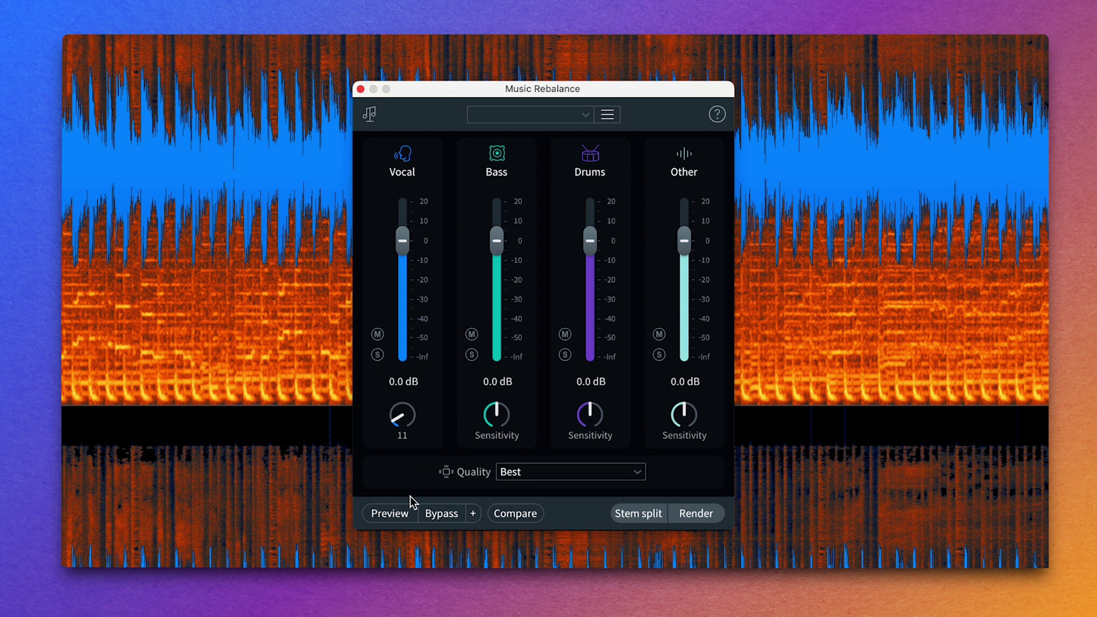
# Set the Vocal sensitivity in Music Rebalance to 53
pyautogui.moveTo(410, 495); pyautogui.dragTo(409, 448)
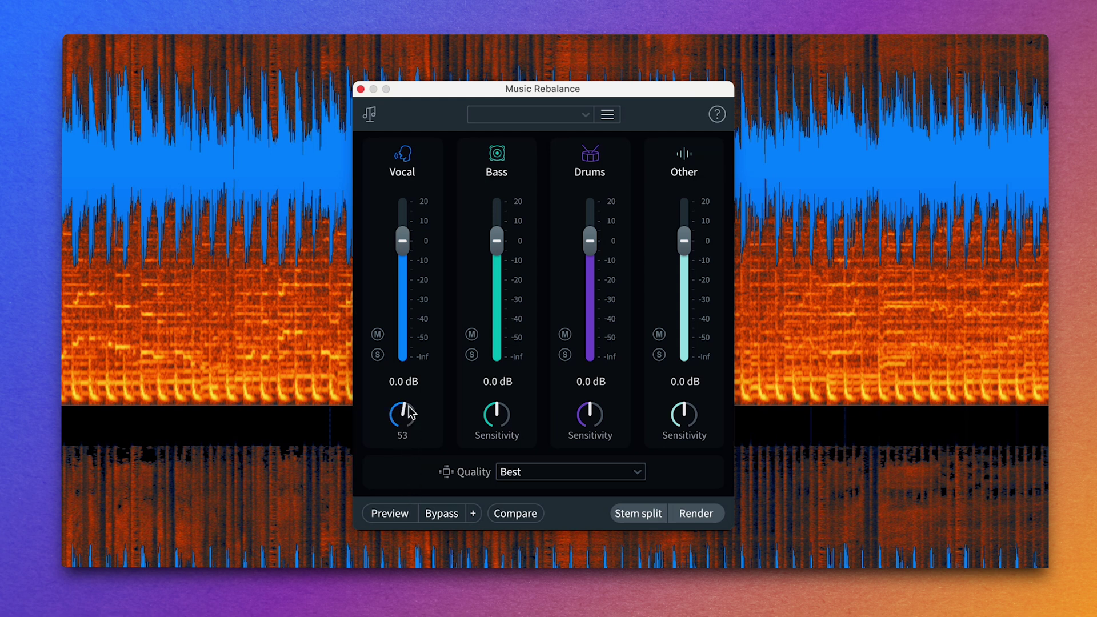